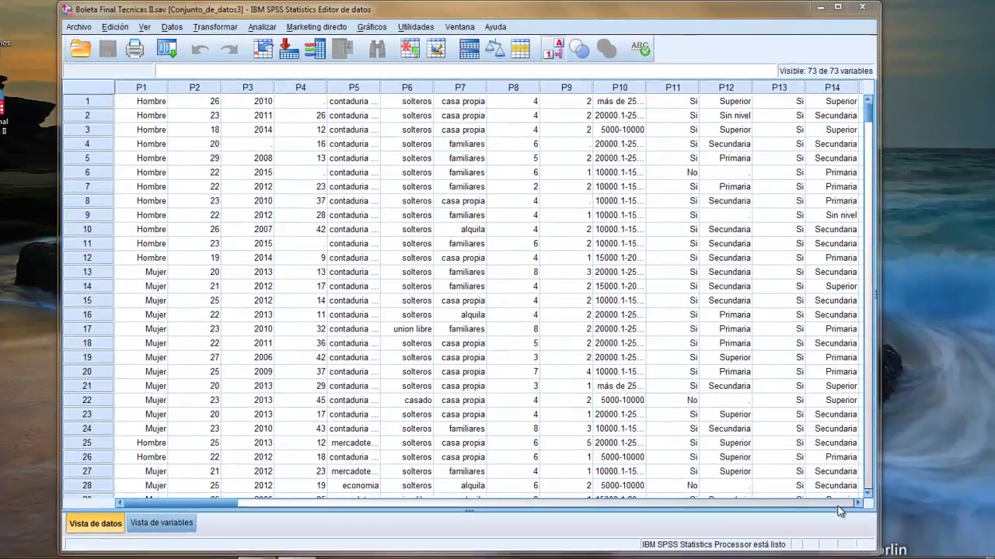
# Step: Display the full variable information for P17, "Las oportunidades de nogocio dependen de mi iniciativa y capacidad"
pyautogui.click(847, 483)
pyautogui.click(839, 506)
pyautogui.moveTo(453, 505); pyautogui.dragTo(411, 509)
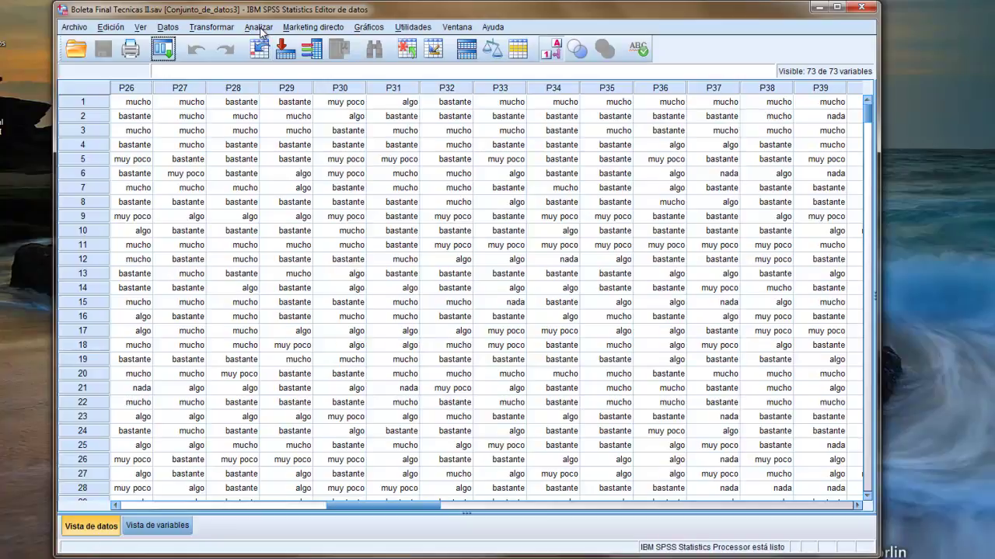
pyautogui.click(311, 49)
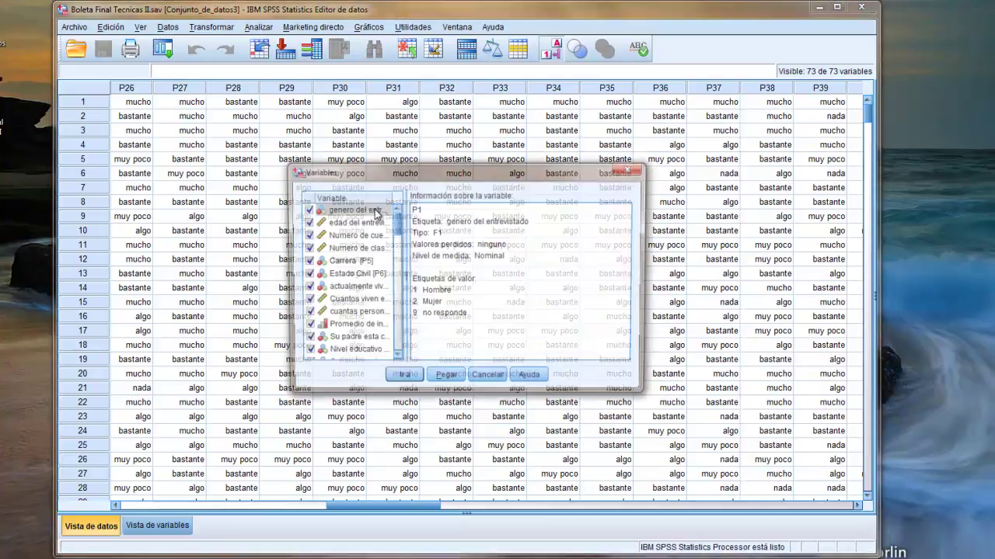
pyautogui.scroll(-6, 357, 313)
pyautogui.scroll(3, 355, 309)
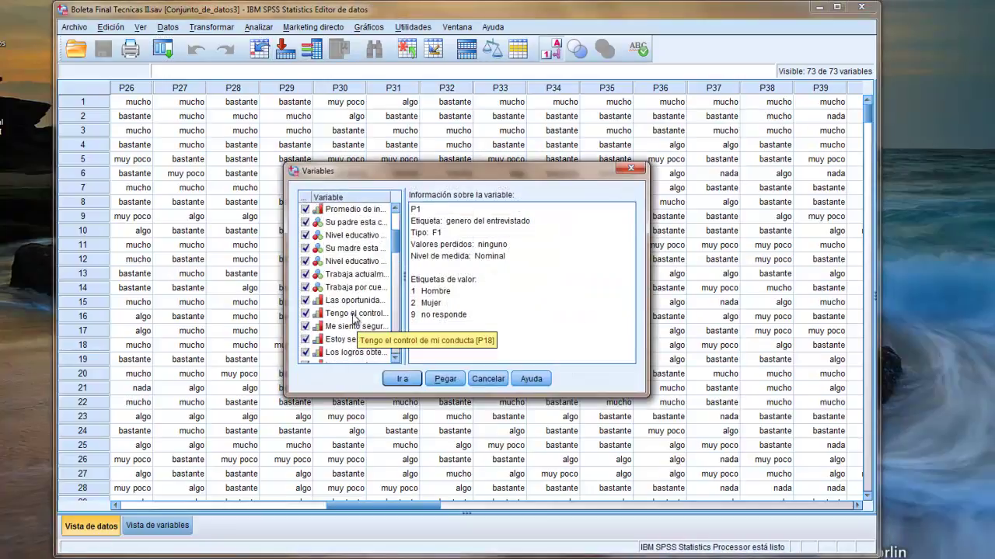
pyautogui.click(354, 302)
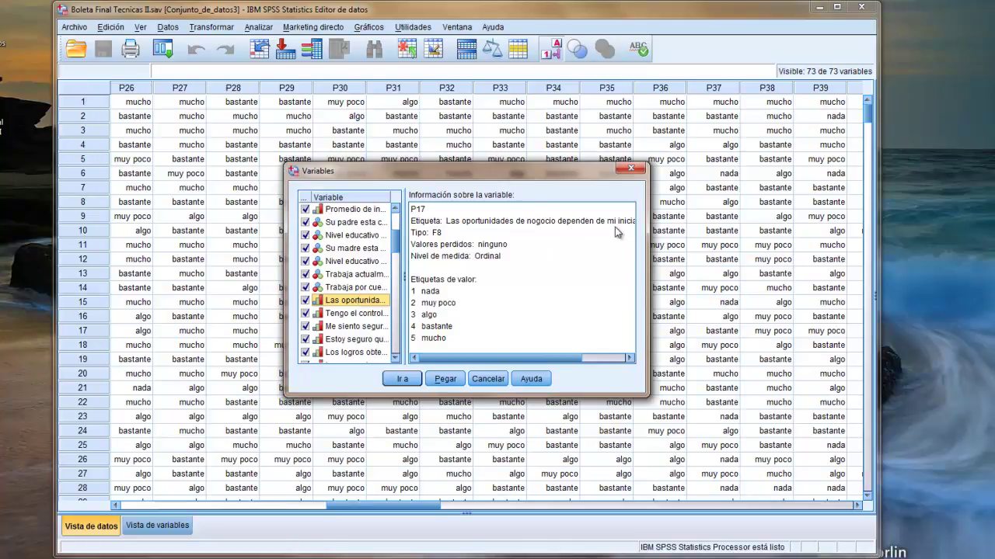
pyautogui.moveTo(647, 233); pyautogui.dragTo(751, 233)
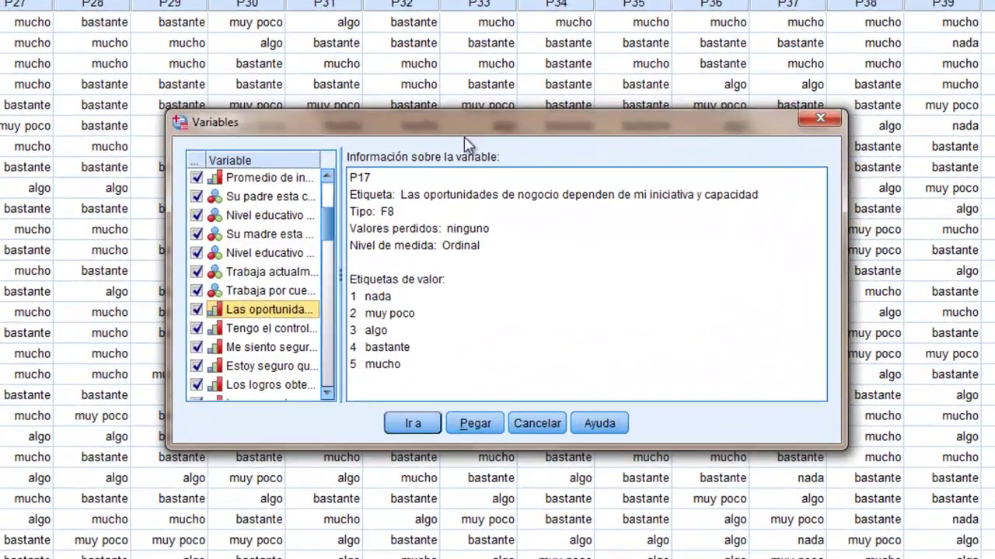
pyautogui.moveTo(421, 125); pyautogui.dragTo(329, 111)
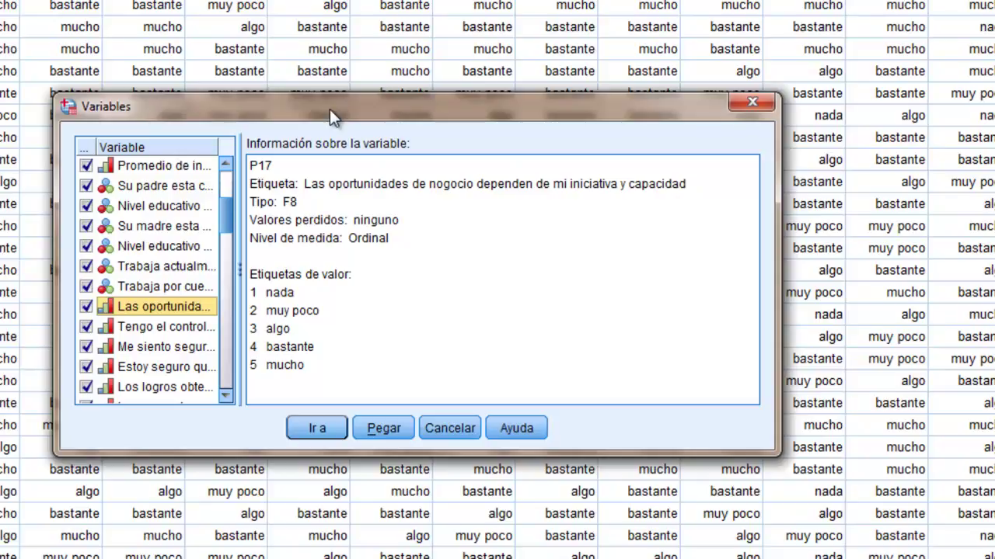
# Step: Look through the information of the items following P17, return to P17, and dismiss the Windows color scheme prompt
pyautogui.press('Down')
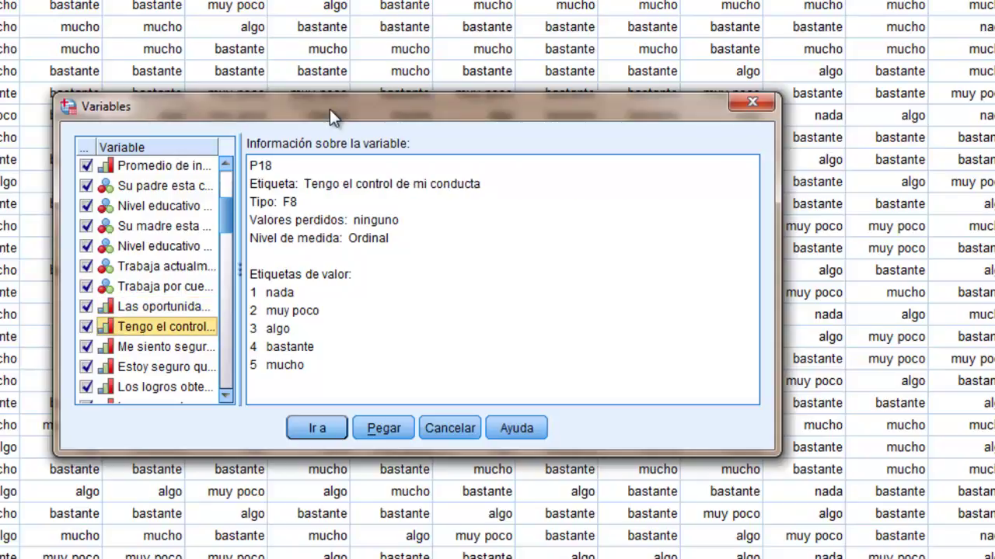
pyautogui.press('Down')
pyautogui.press('Up')
pyautogui.press('Up')
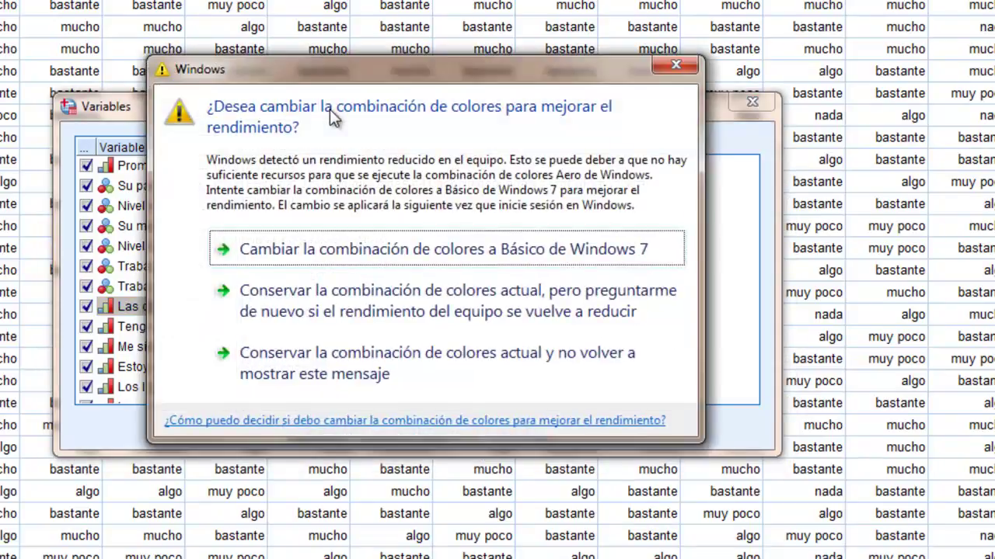
pyautogui.click(676, 65)
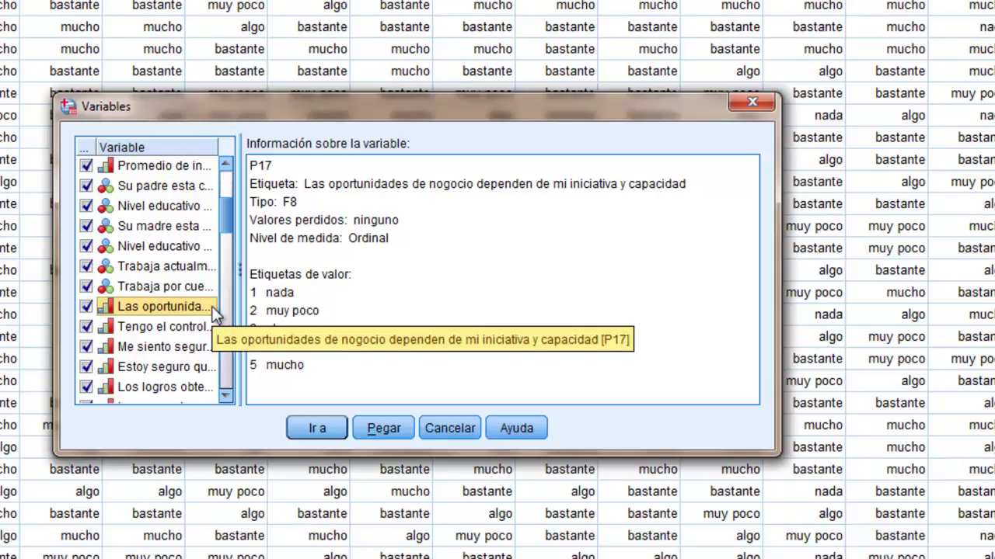
# Step: Examine the value labels, missing values and measurement level defined for P17
pyautogui.click(355, 306)
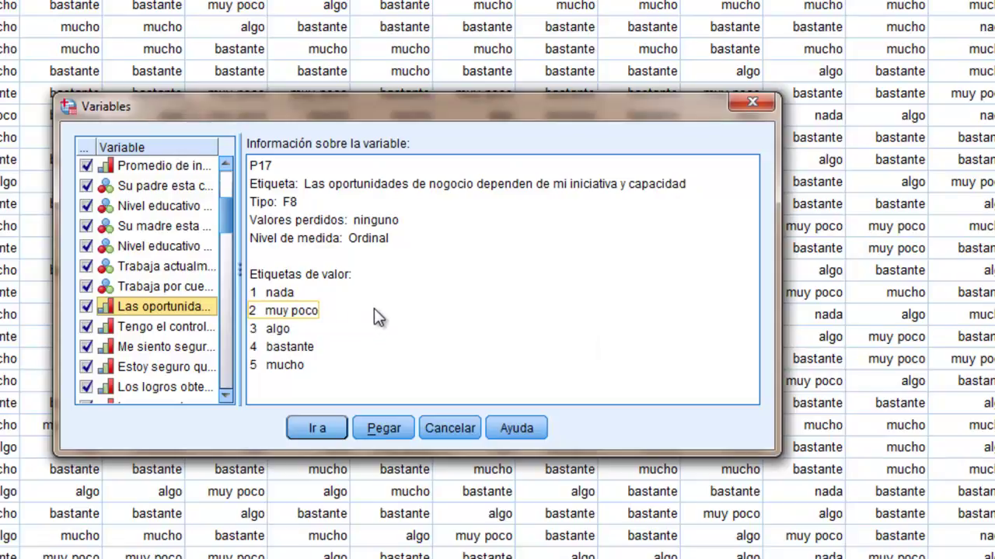
pyautogui.click(332, 347)
pyautogui.click(327, 310)
pyautogui.click(309, 293)
pyautogui.click(326, 275)
pyautogui.click(428, 205)
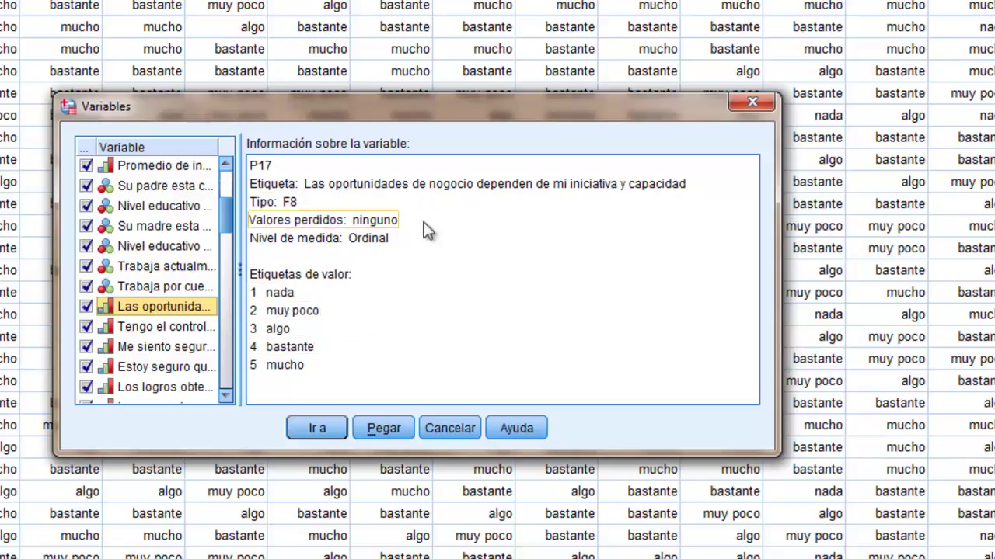
pyautogui.click(329, 307)
pyautogui.click(280, 302)
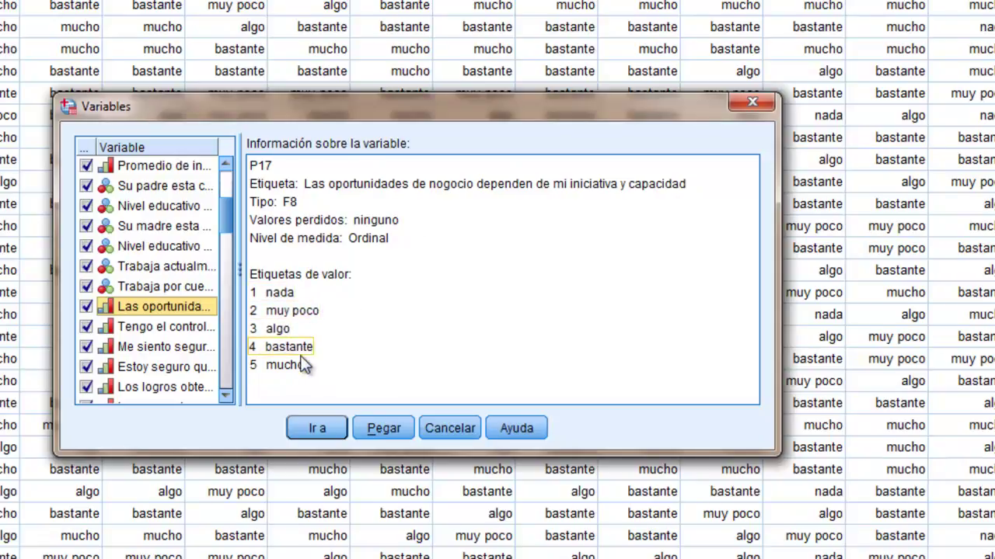
# Step: Check the definition of P18 against P17's value labels, dismissing the Windows prompt, and close the variable information
pyautogui.click(199, 327)
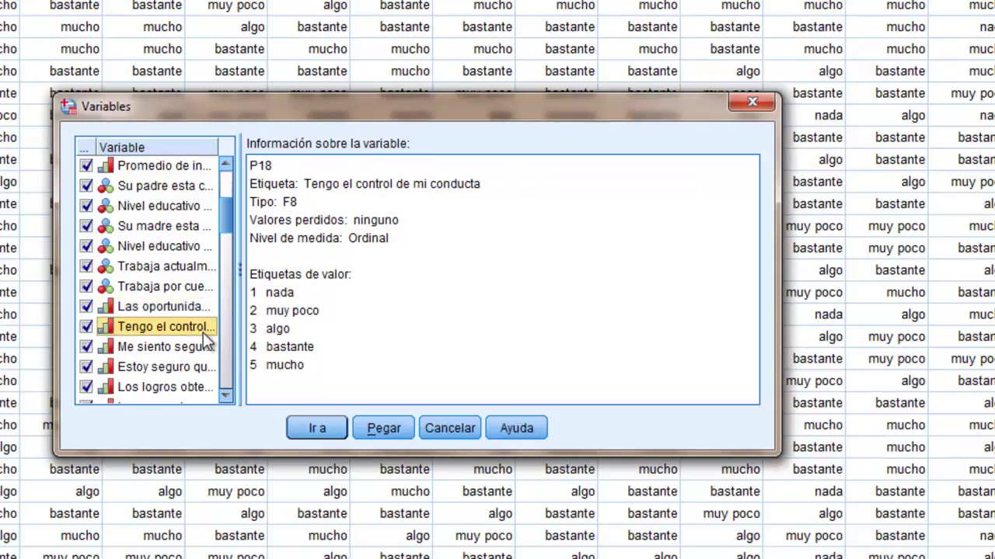
pyautogui.click(226, 396)
pyautogui.click(228, 397)
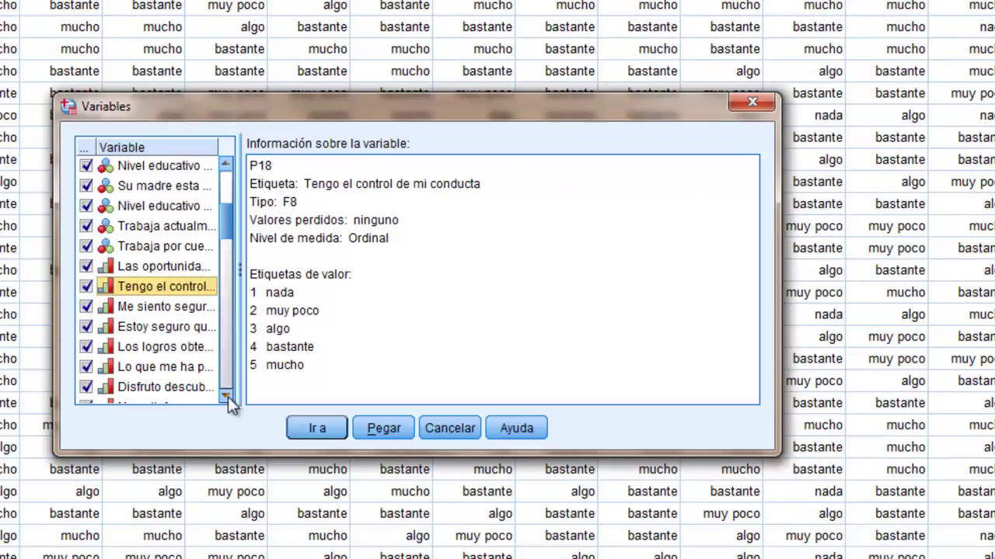
pyautogui.click(228, 397)
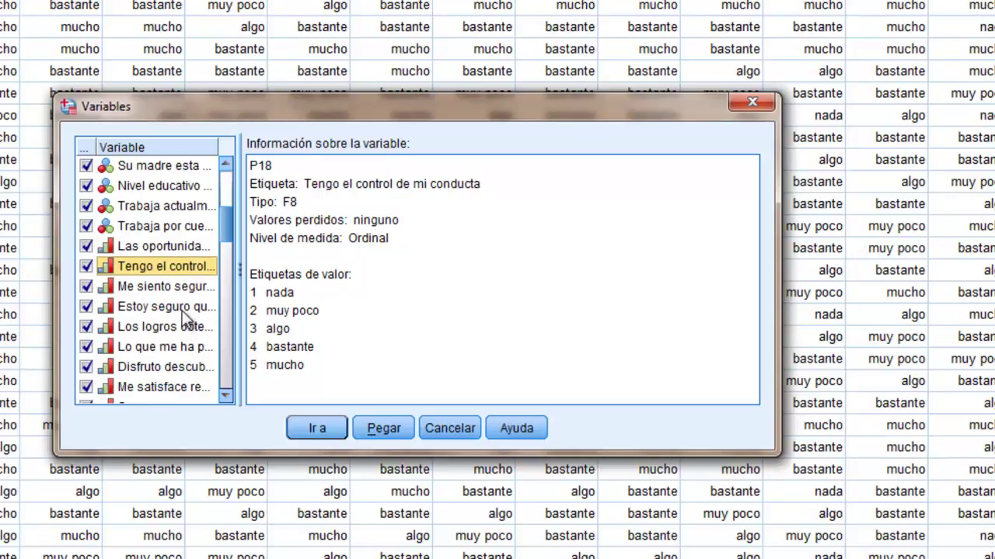
pyautogui.click(190, 247)
pyautogui.click(456, 305)
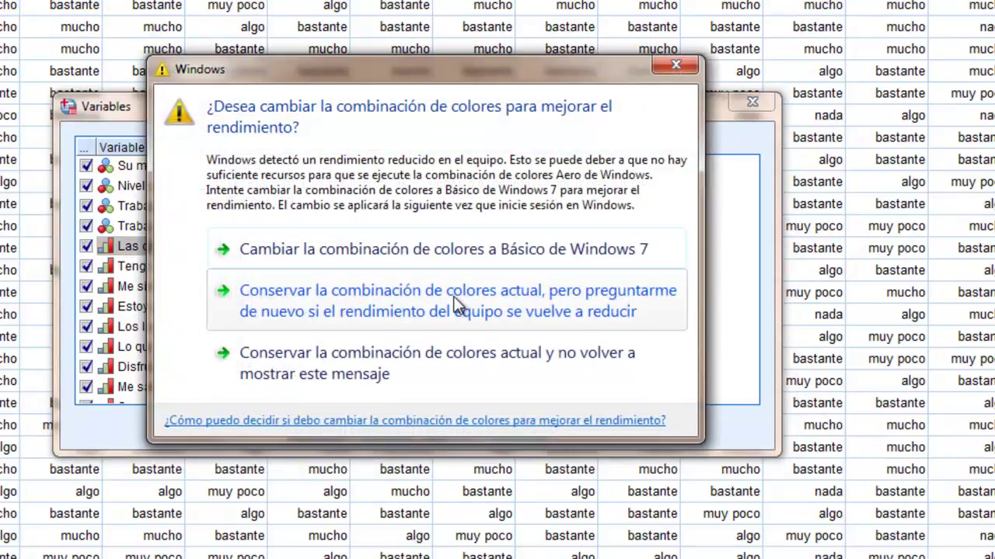
pyautogui.click(675, 65)
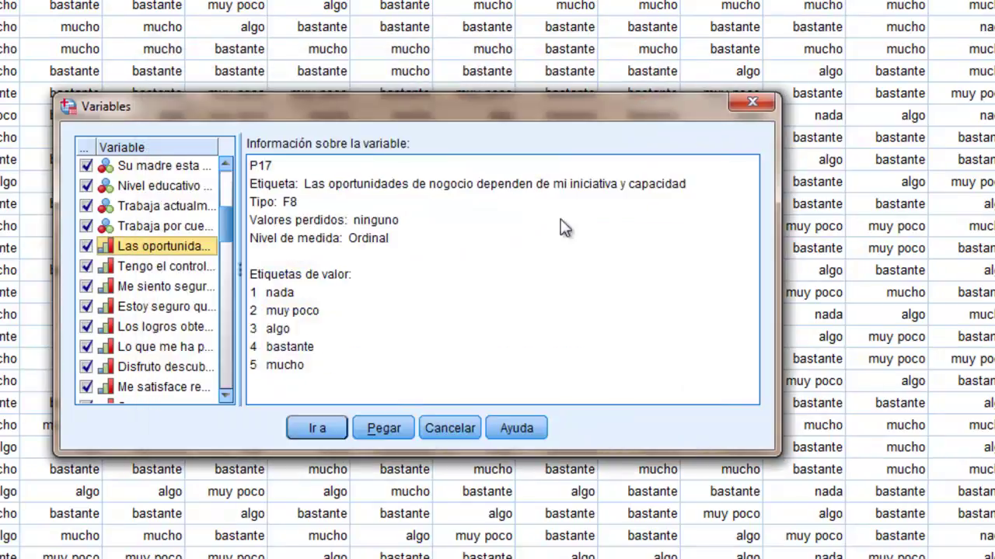
pyautogui.click(438, 308)
pyautogui.click(292, 296)
pyautogui.click(765, 100)
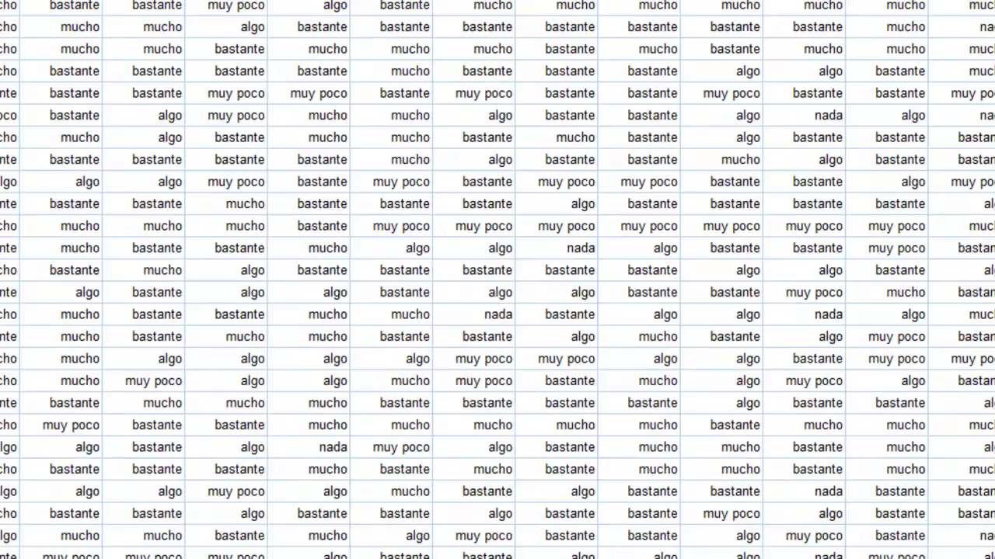
# Step: Start a reliability analysis and add all scale items from P17 "Las oportunidades de nogocio" through "Me motiva seguir los pasos" as elements
pyautogui.hotkey('alt', 'a')
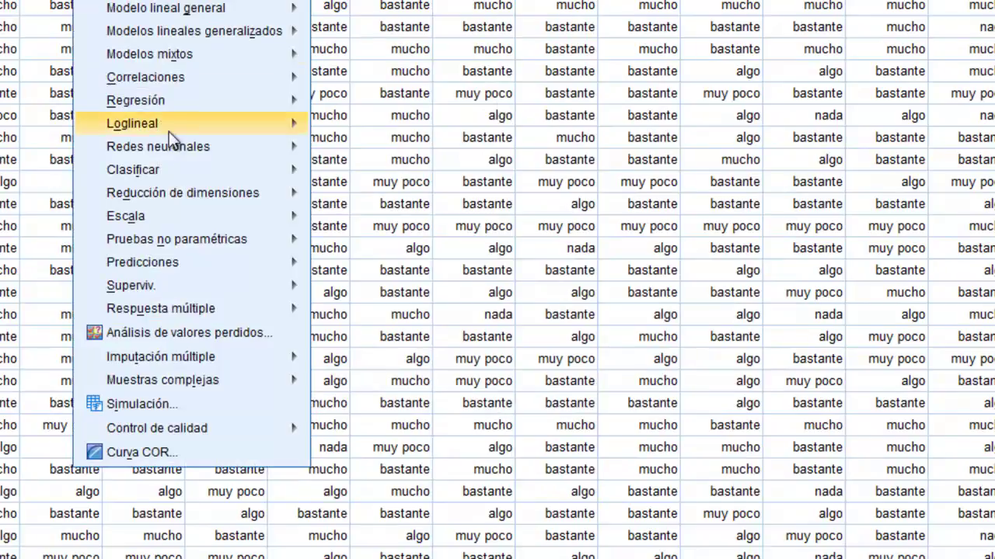
pyautogui.moveTo(269, 226)
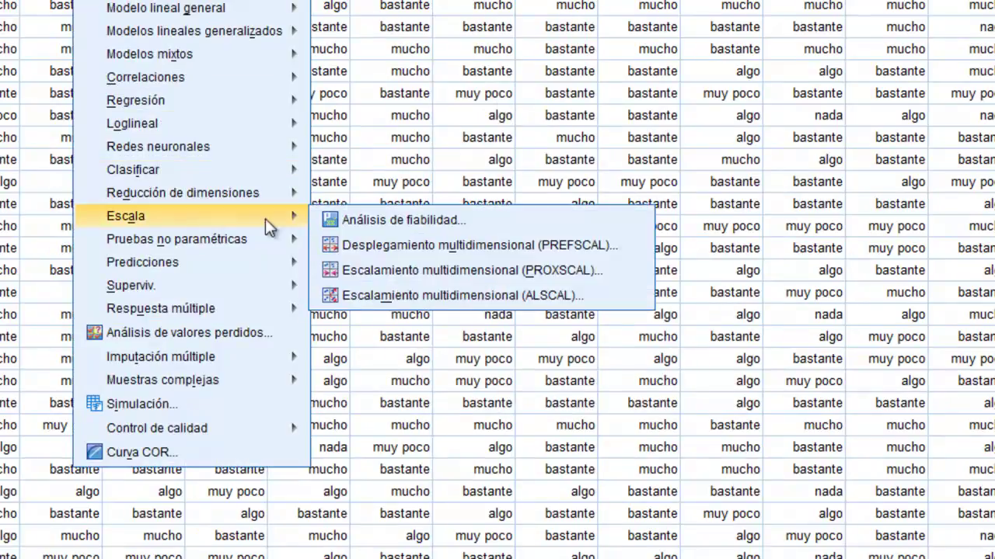
pyautogui.click(386, 221)
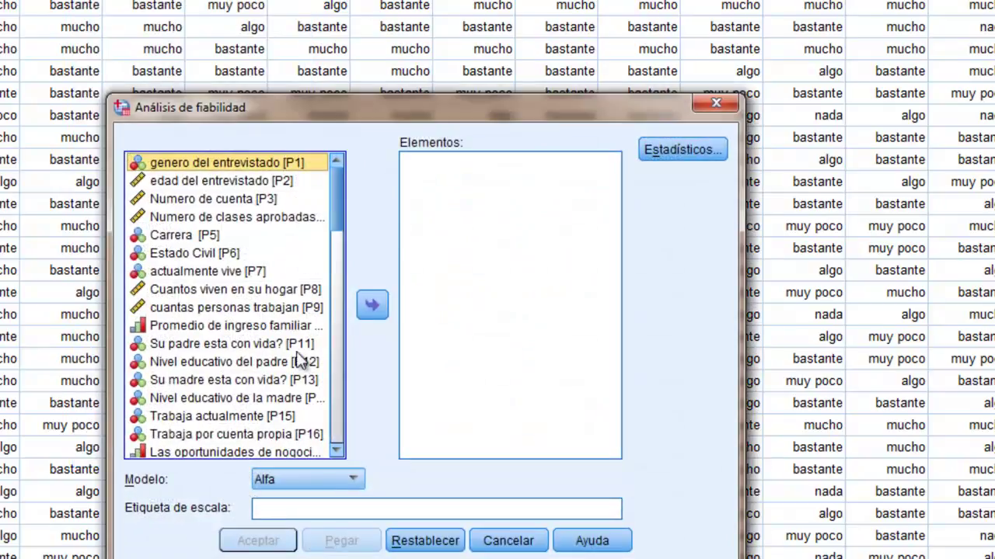
pyautogui.scroll(-2, 233, 404)
pyautogui.scroll(-1, 235, 402)
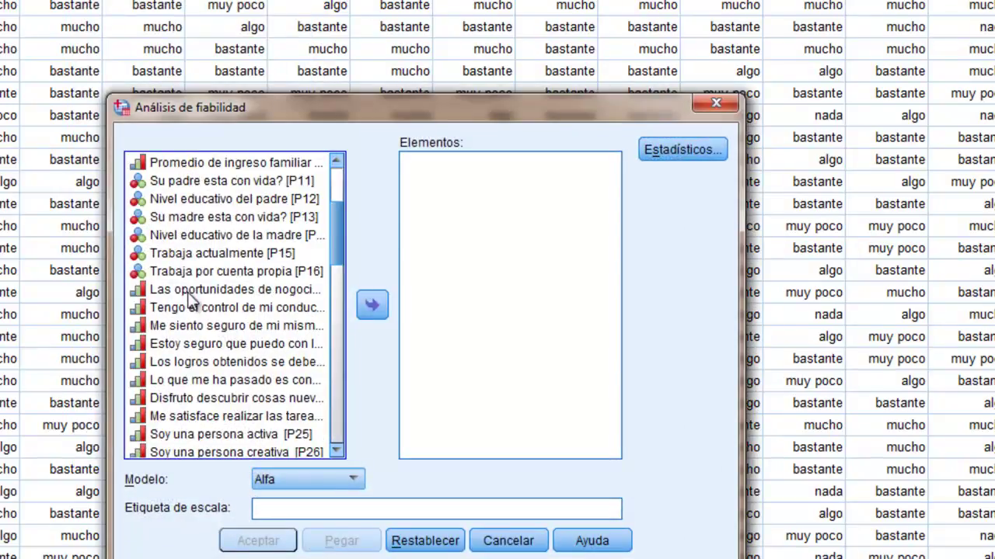
pyautogui.click(186, 290)
pyautogui.hotkey('shift', 'Down')
pyautogui.hotkey('shift', 'Down')
pyautogui.hotkey('shift', 'Down')
pyautogui.hotkey('shift', 'Down')
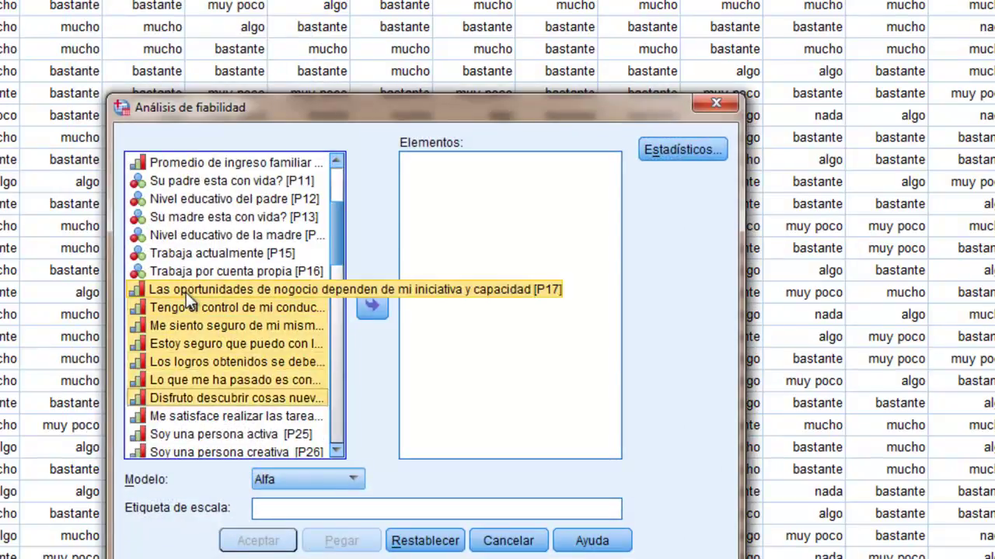
pyautogui.hotkey('shift', 'Down')
pyautogui.hotkey('shift', 'Down')
pyautogui.hotkey('shift', 'Down')
pyautogui.hotkey('shift', 'Down')
pyautogui.hotkey('shift', 'Down')
pyautogui.hotkey('shift', 'Down')
pyautogui.hotkey('shift', 'Down')
pyautogui.hotkey('shift', 'Down')
pyautogui.hotkey('shift', 'Down')
pyautogui.hotkey('shift', 'Down')
pyautogui.hotkey('shift', 'Down')
pyautogui.hotkey('shift', 'Down')
pyautogui.hotkey('shift', 'Down')
pyautogui.hotkey('shift', 'Down')
pyautogui.hotkey('shift', 'Down')
pyautogui.hotkey('shift', 'Down')
pyautogui.hotkey('shift', 'Down')
pyautogui.hotkey('shift', 'Down')
pyautogui.hotkey('shift', 'Down')
pyautogui.hotkey('shift', 'Down')
pyautogui.hotkey('shift', 'Down')
pyautogui.hotkey('shift', 'Down')
pyautogui.hotkey('shift', 'Down')
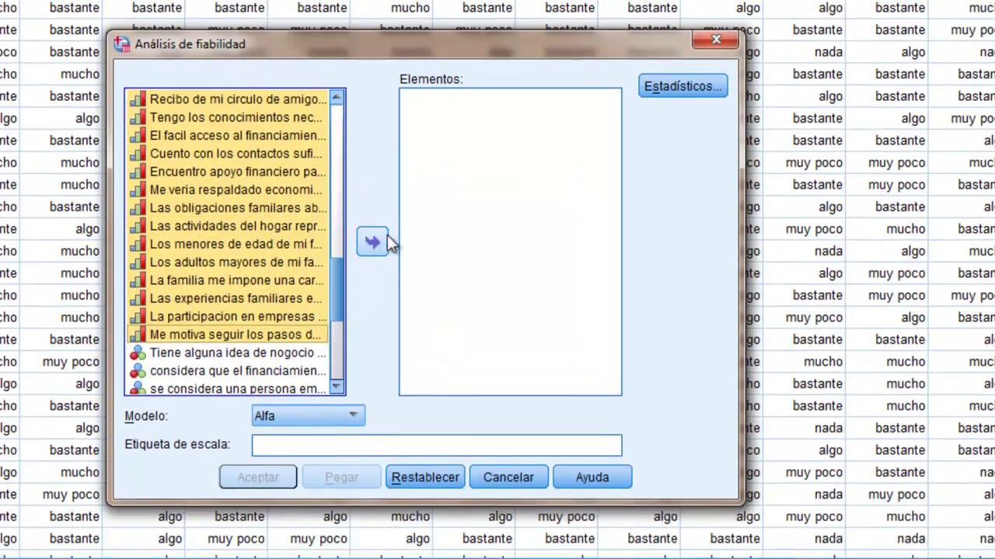
pyautogui.click(373, 302)
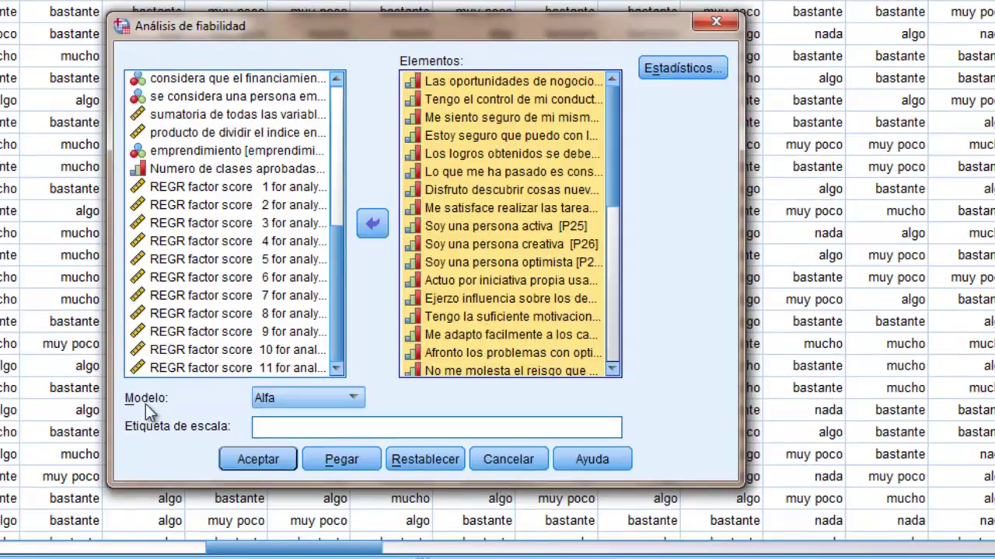
# Step: Run the reliability analysis with the Alfa model and select the "Estadísticos de fiabilidad" table in the output
pyautogui.click(347, 397)
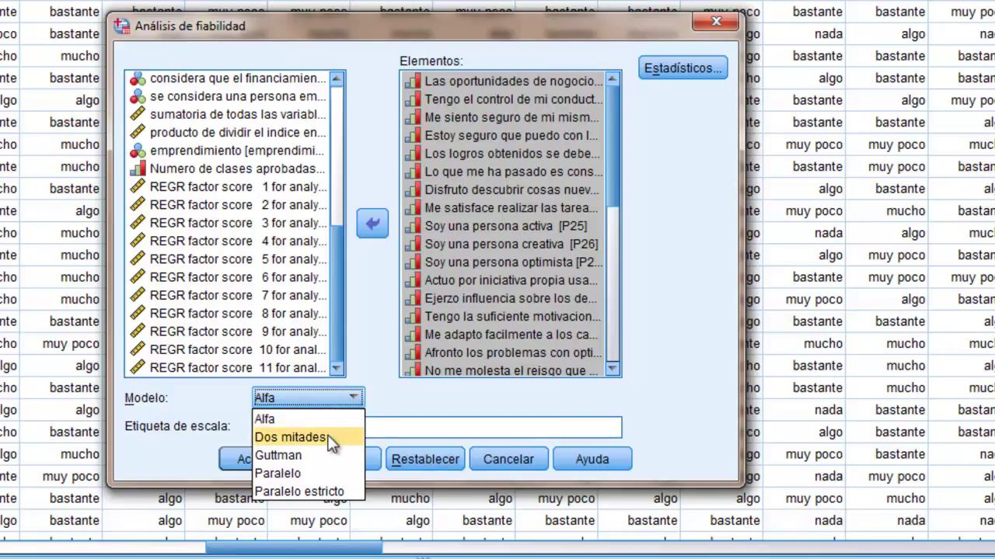
pyautogui.click(348, 396)
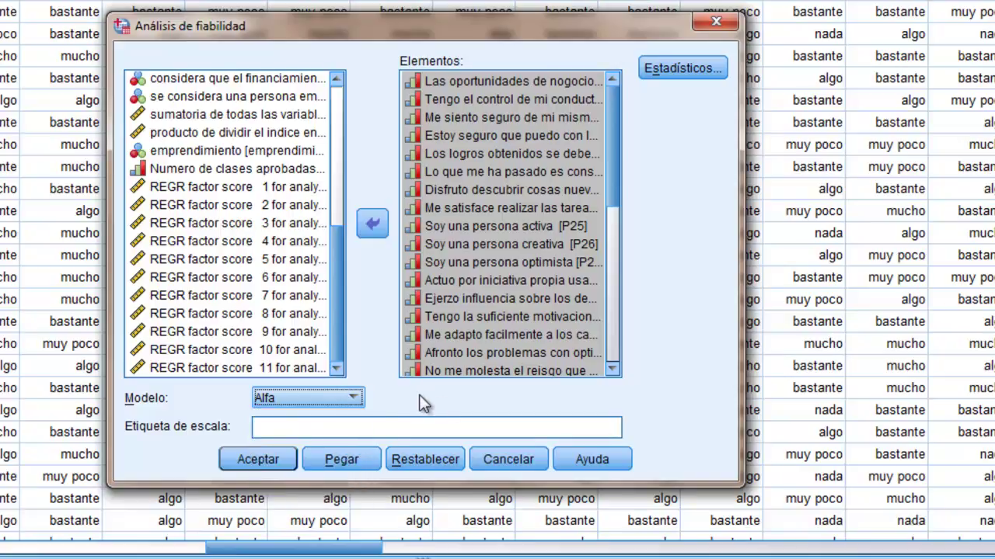
pyautogui.click(271, 457)
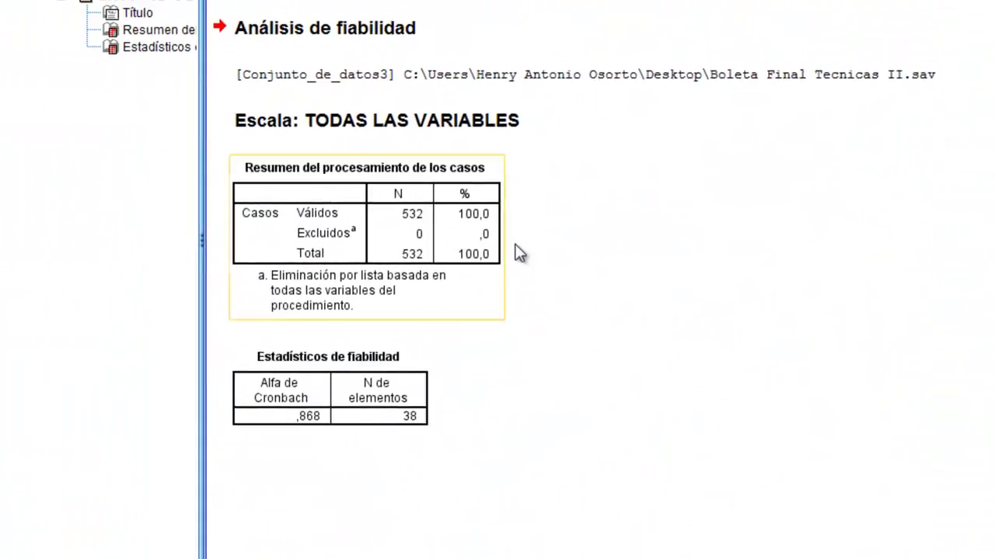
pyautogui.click(361, 372)
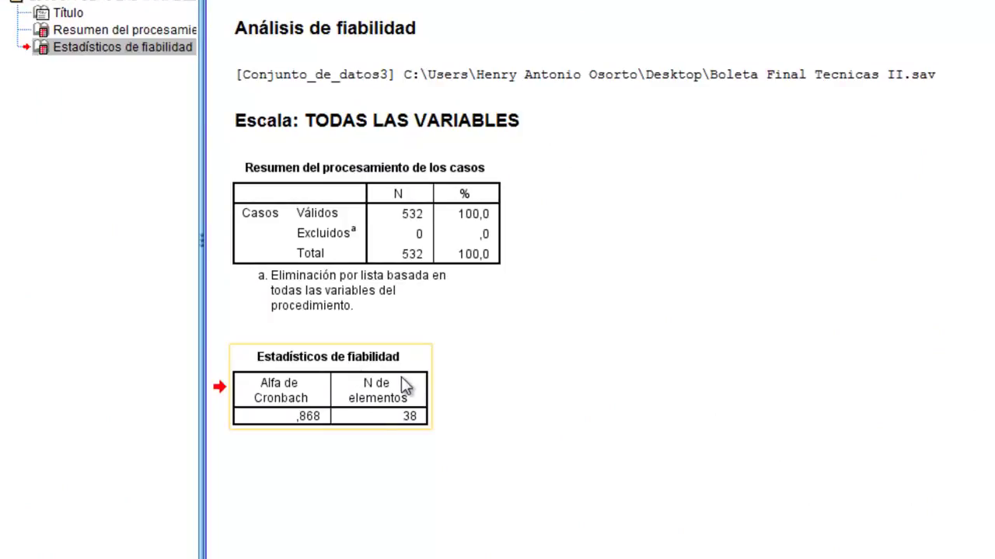
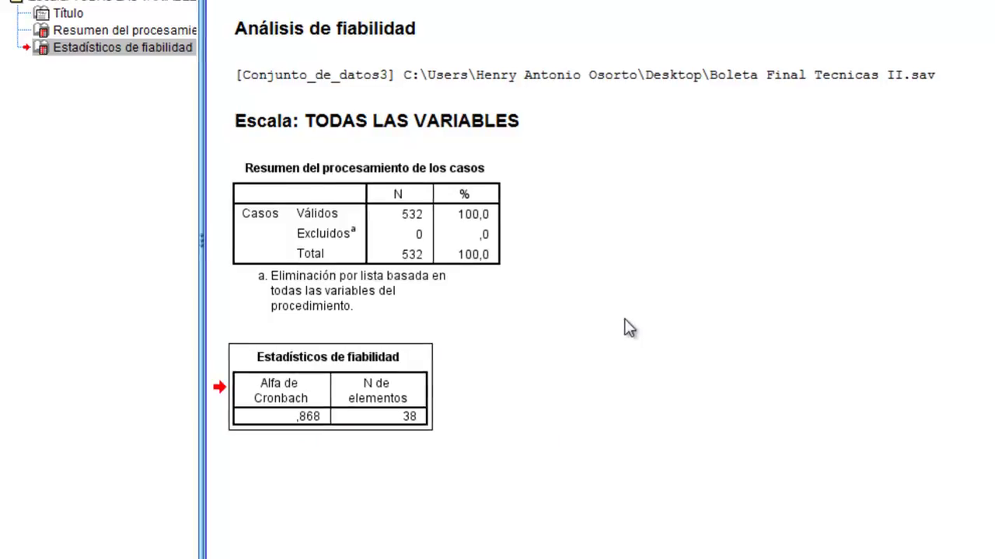
# Step: Rerun the reliability analysis on the same elements with the "Escala si se elimina el elemento" descriptives enabled
pyautogui.click(217, 69)
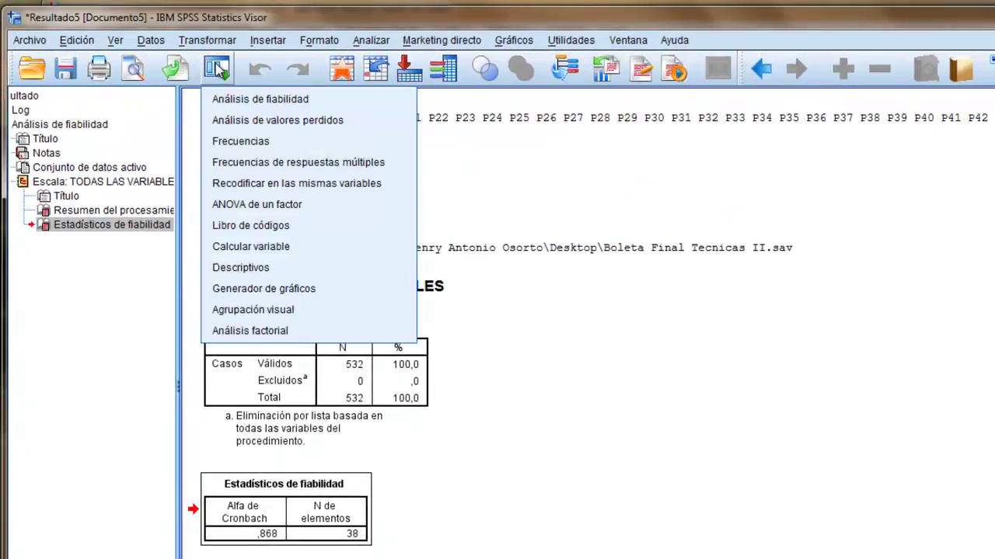
pyautogui.click(230, 98)
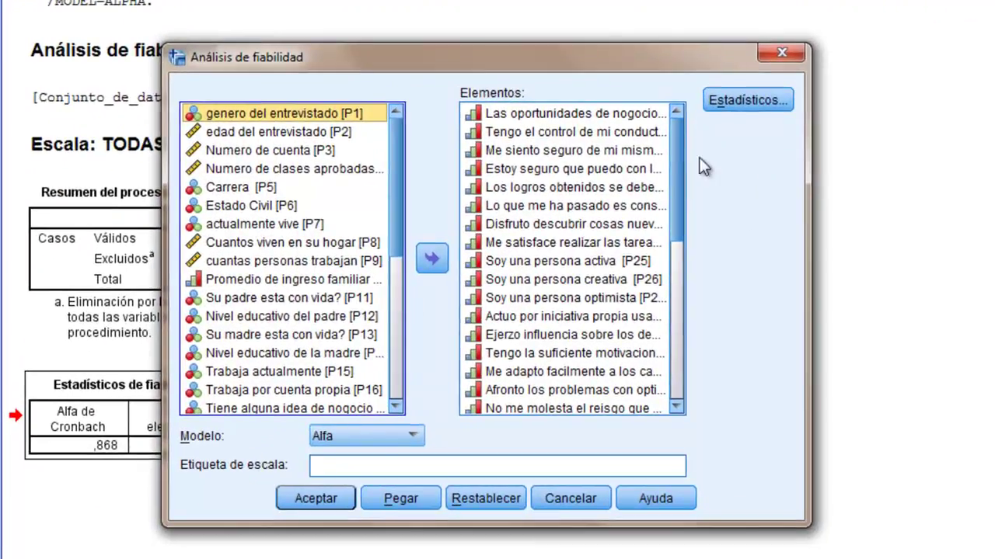
pyautogui.click(748, 100)
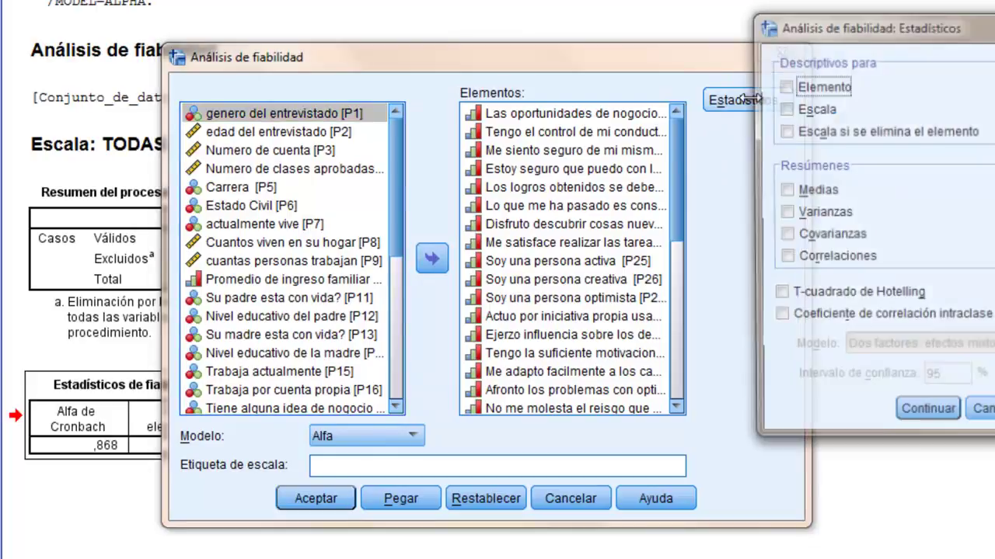
pyautogui.moveTo(874, 29); pyautogui.dragTo(386, 86)
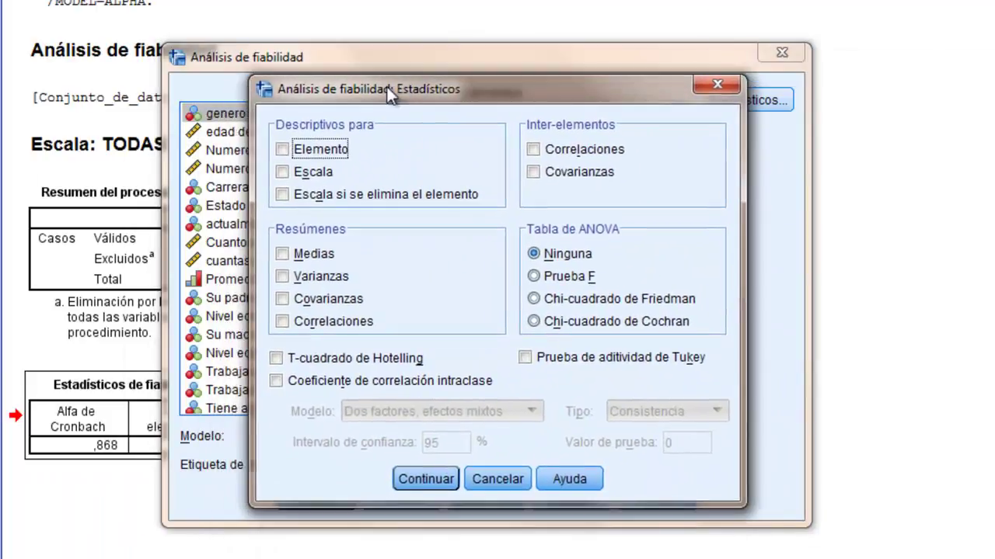
pyautogui.click(344, 195)
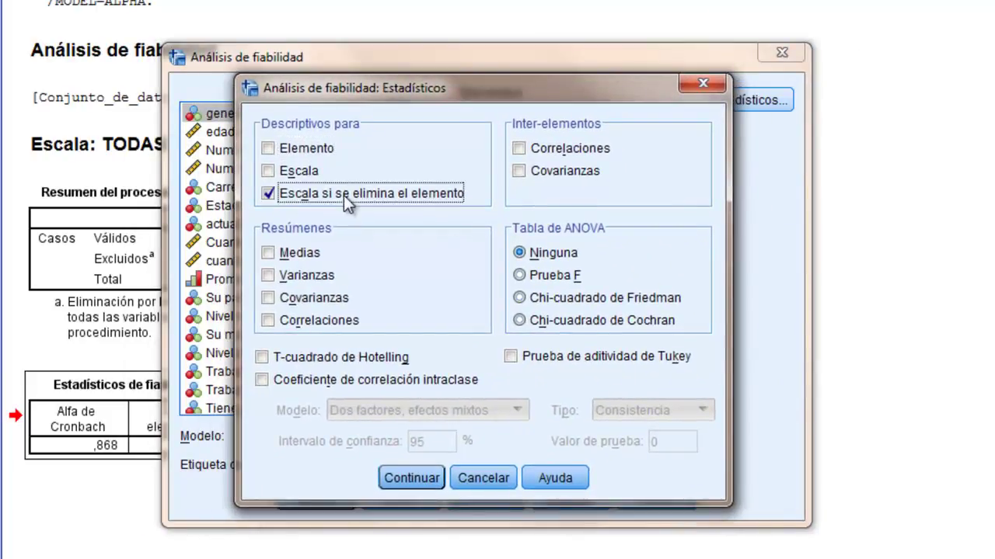
pyautogui.click(411, 480)
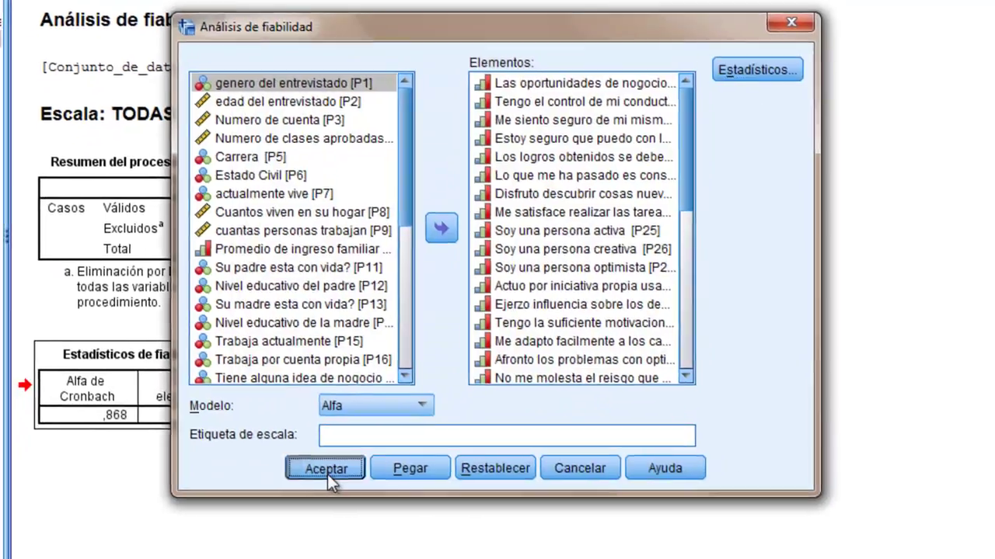
pyautogui.click(318, 500)
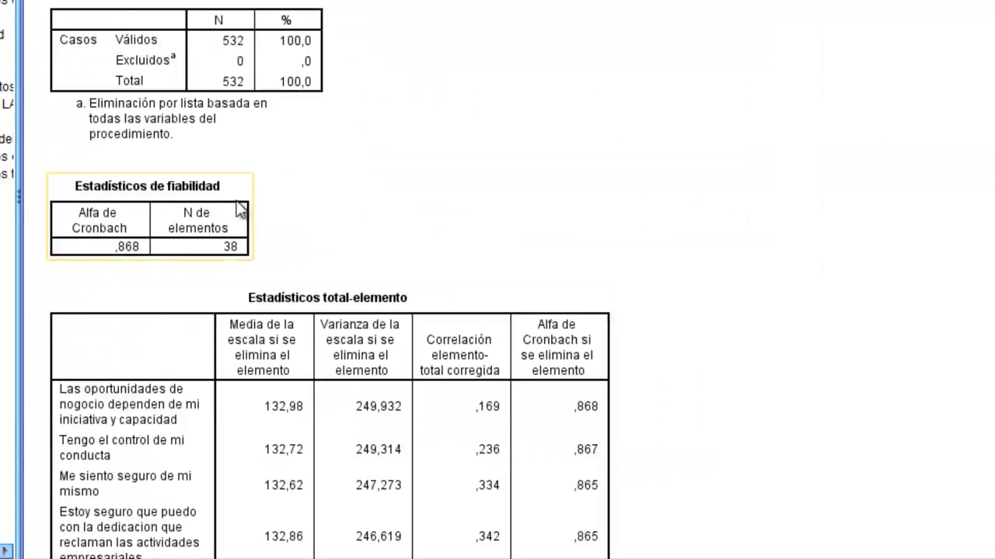
# Step: Select the new "Estadísticos de fiabilidad" table and examine the first rows of "Estadísticos total-elemento", dismissing the Windows colour-scheme prompt
pyautogui.click(181, 249)
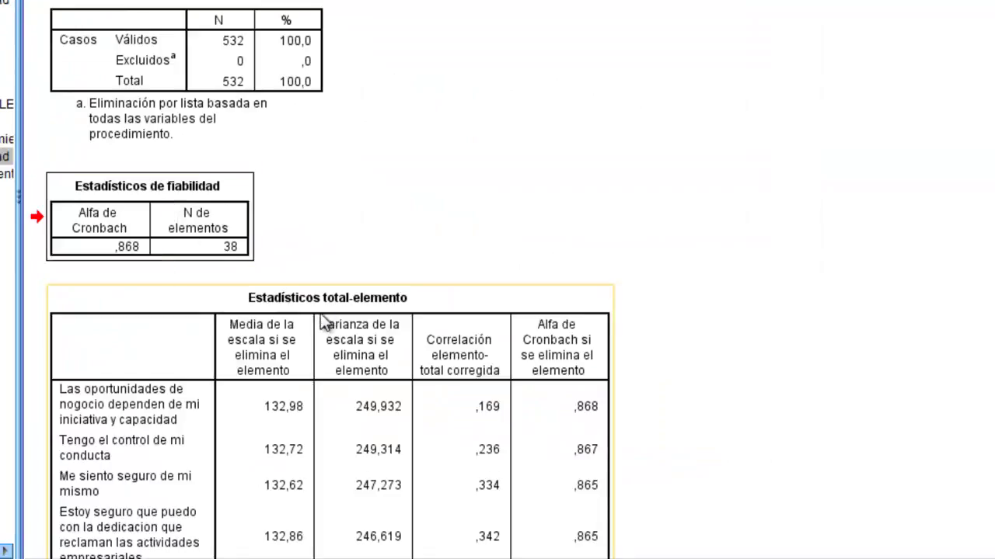
pyautogui.scroll(-5, 320, 315)
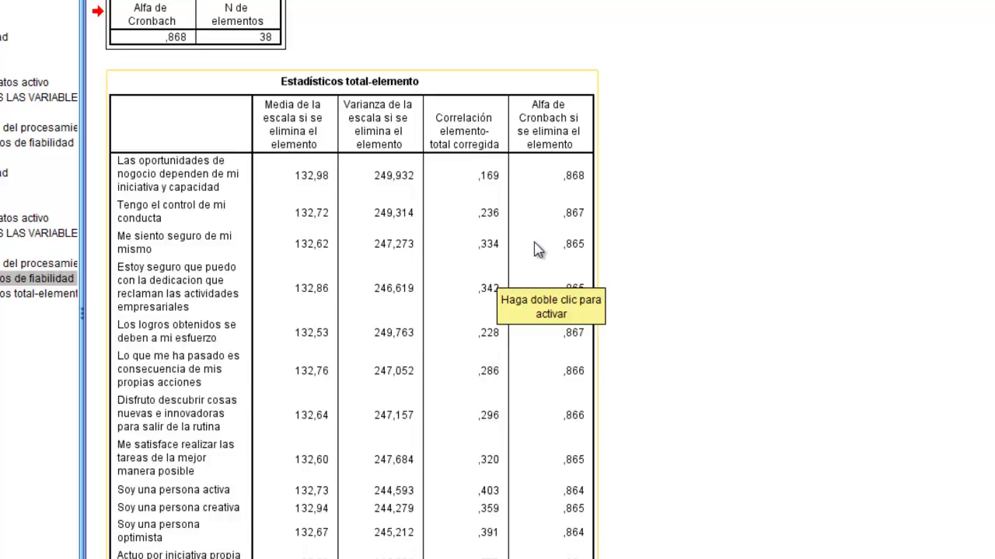
pyautogui.click(710, 177)
pyautogui.click(553, 184)
pyautogui.click(614, 199)
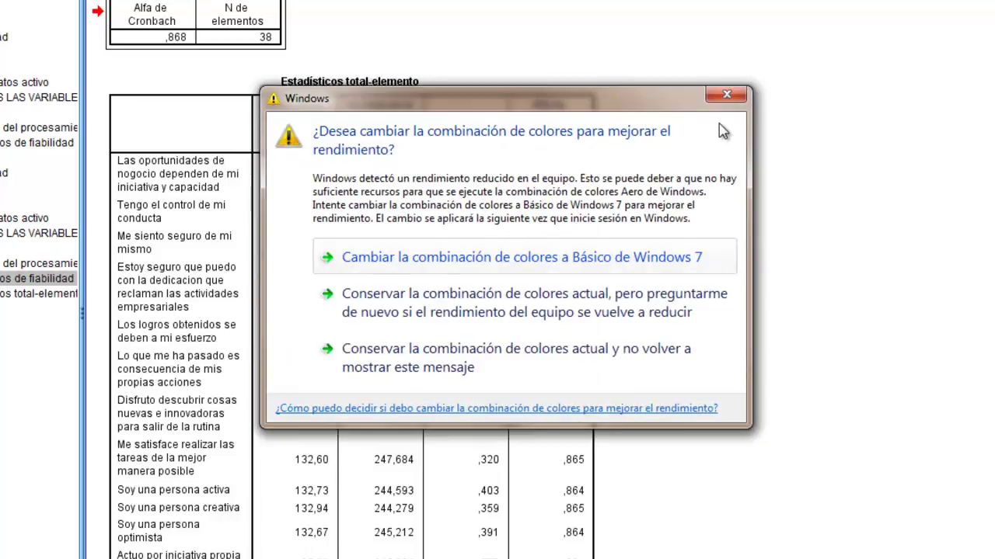
pyautogui.click(726, 95)
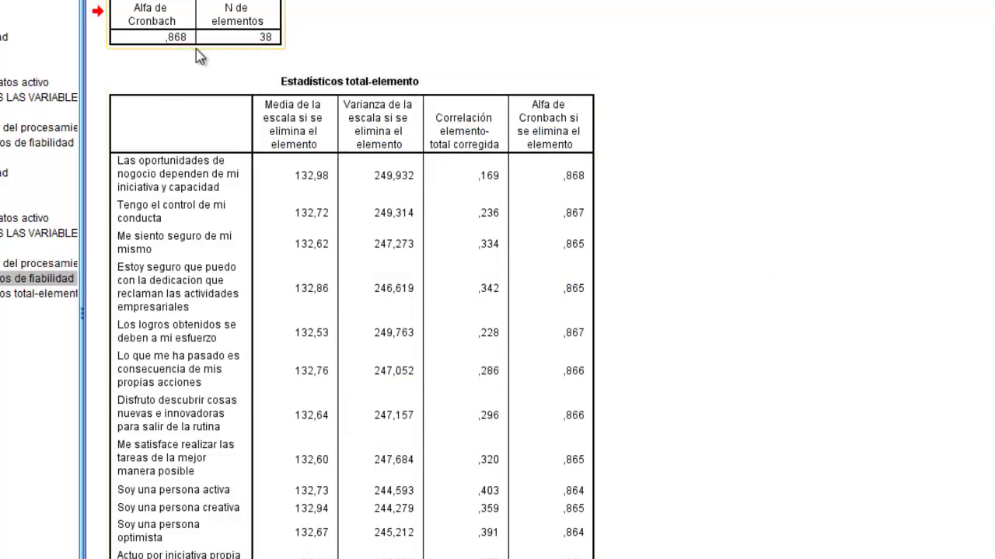
# Step: Compare the overall Alfa de Cronbach with the alpha if the first item, "Las oportunidades de nogocio", is deleted
pyautogui.click(595, 201)
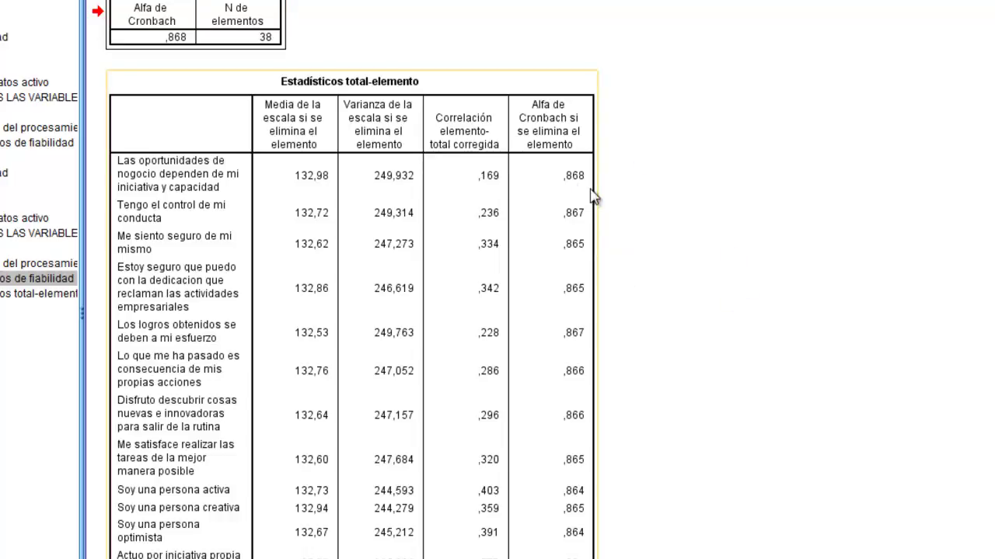
pyautogui.click(677, 191)
pyautogui.click(362, 121)
pyautogui.click(171, 43)
pyautogui.scroll(3, 212, 85)
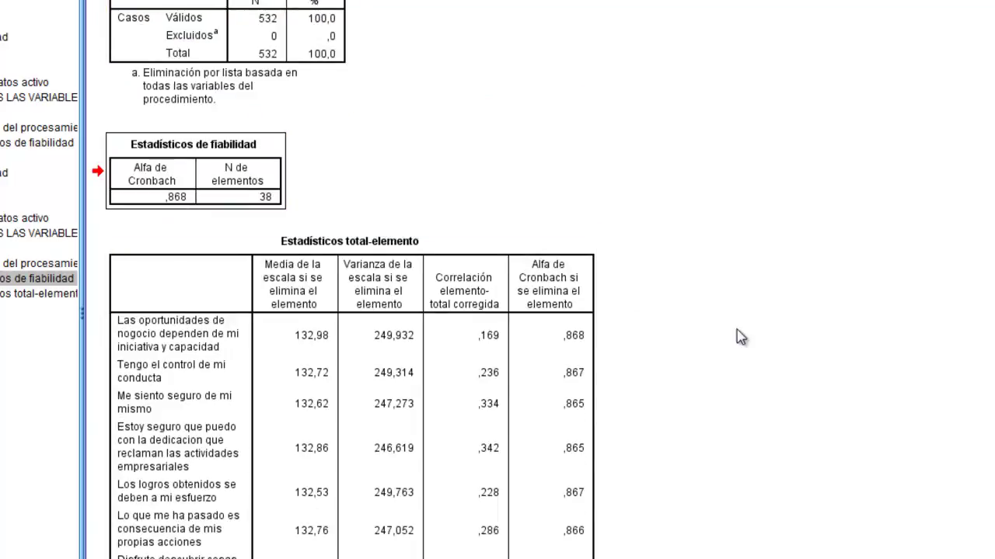
pyautogui.scroll(-3, 738, 337)
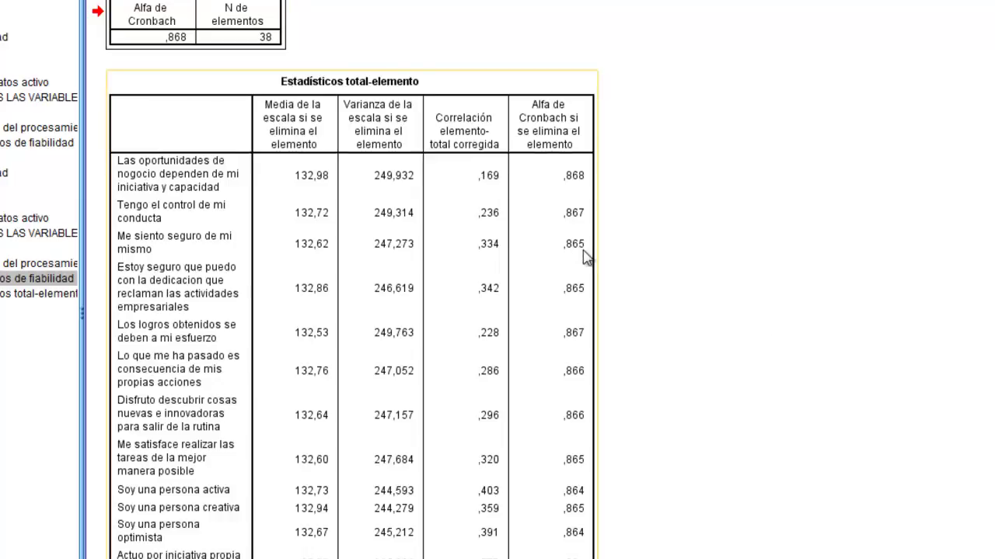
# Step: Examine the alpha-if-deleted values down to "Estoy dispuesto a hacerle frente al fracaso", closing the Windows colour-scheme prompt
pyautogui.scroll(-2, 659, 307)
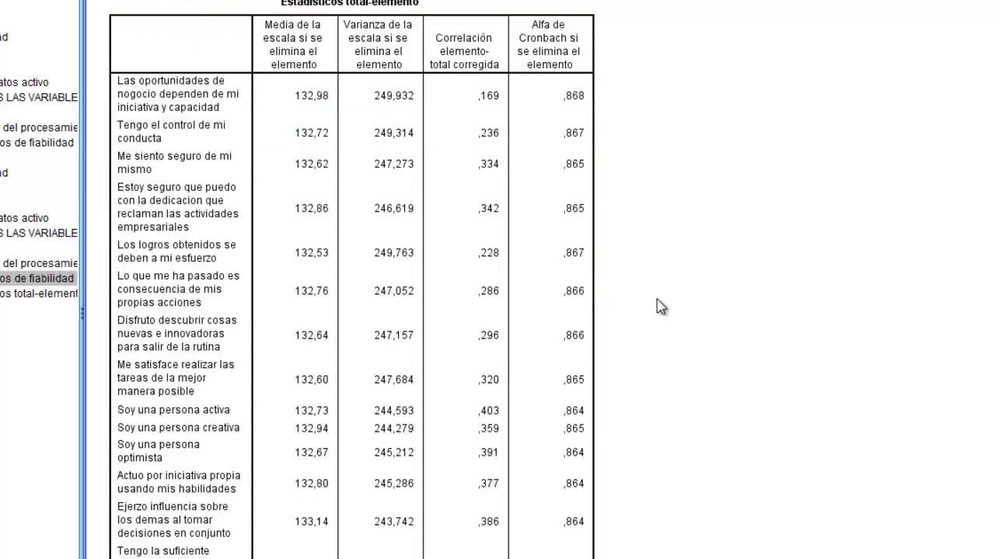
pyautogui.scroll(-2, 569, 247)
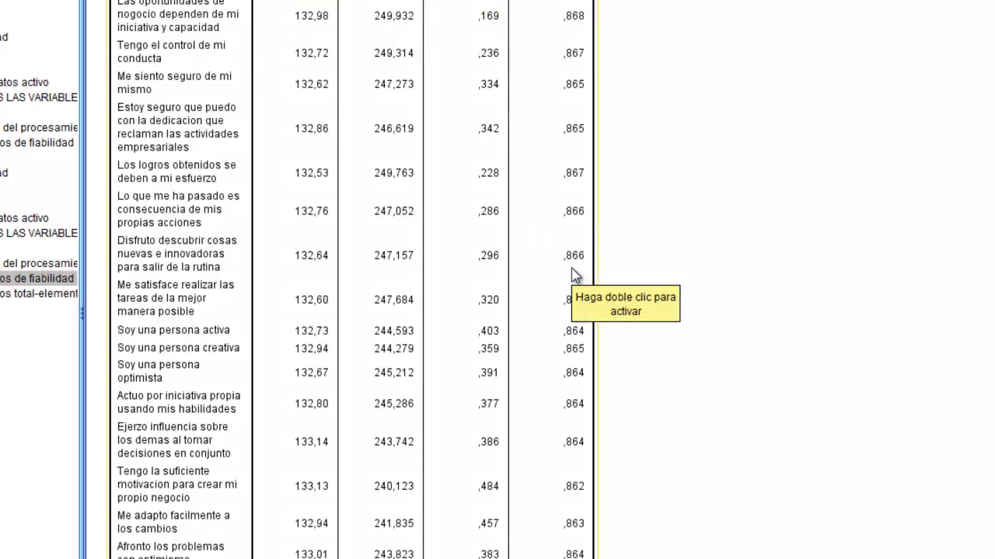
pyautogui.scroll(-4, 573, 274)
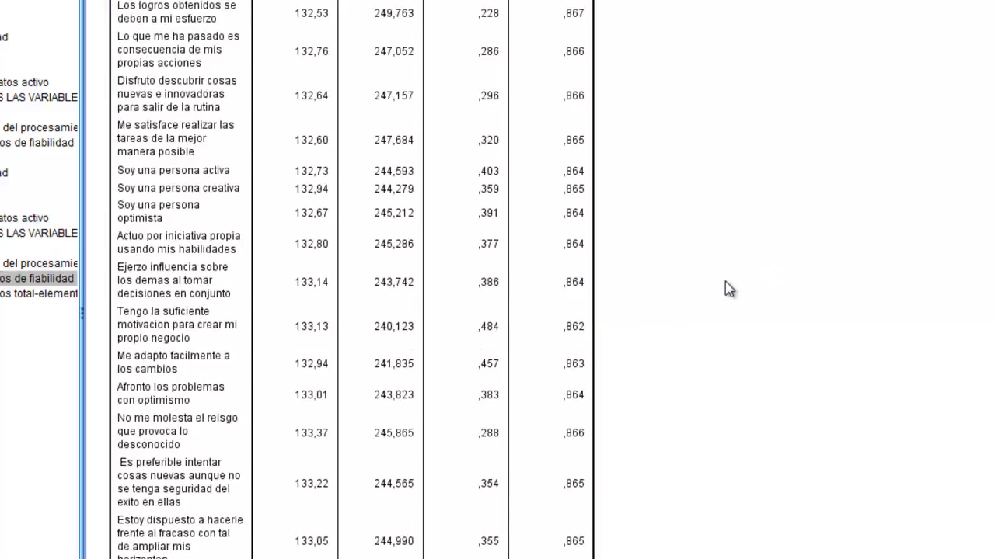
pyautogui.click(589, 271)
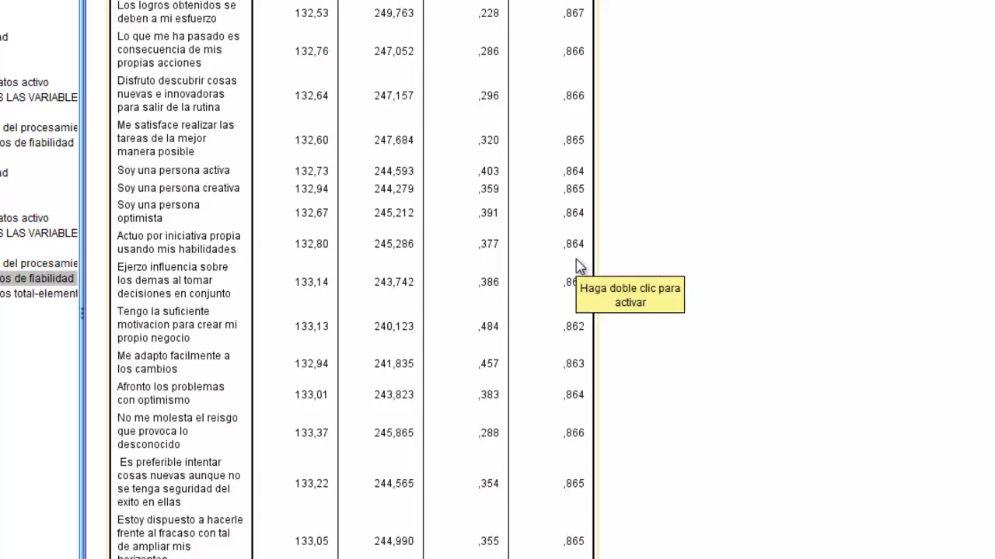
pyautogui.click(693, 273)
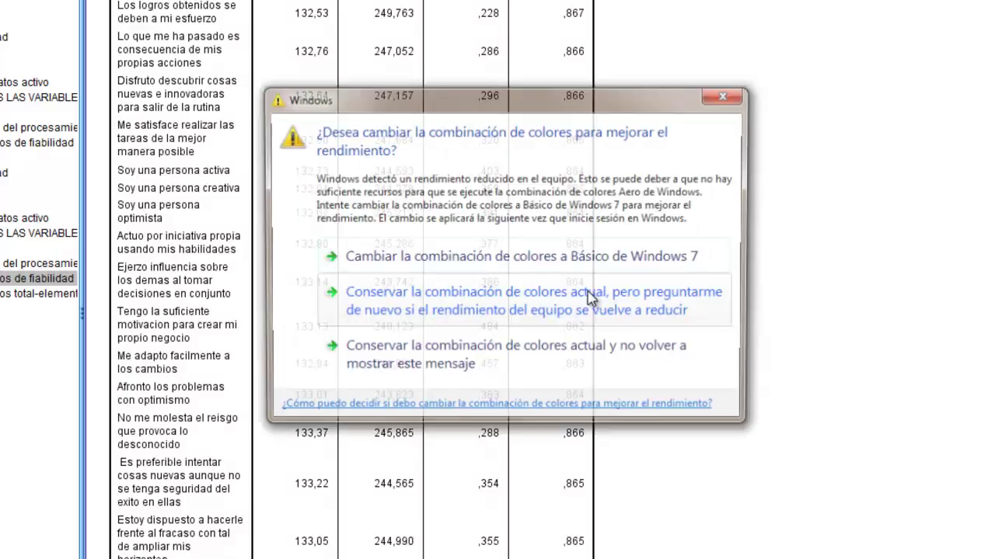
pyautogui.click(714, 99)
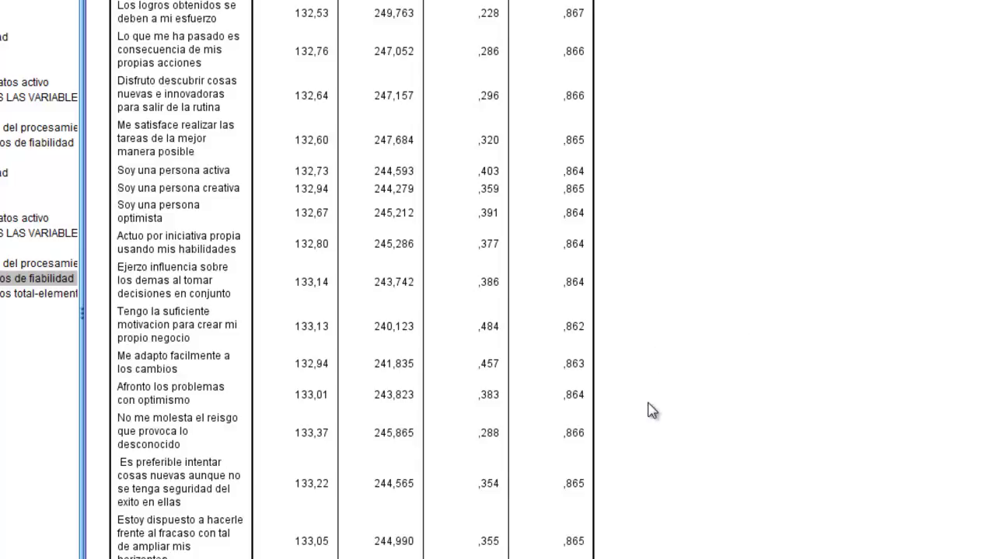
# Step: Examine the alpha-if-deleted values of the remaining items, from "Afronto los problemas con optimismo" through "Me motiva seguir los pasos"
pyautogui.click(568, 394)
pyautogui.scroll(-6, 612, 464)
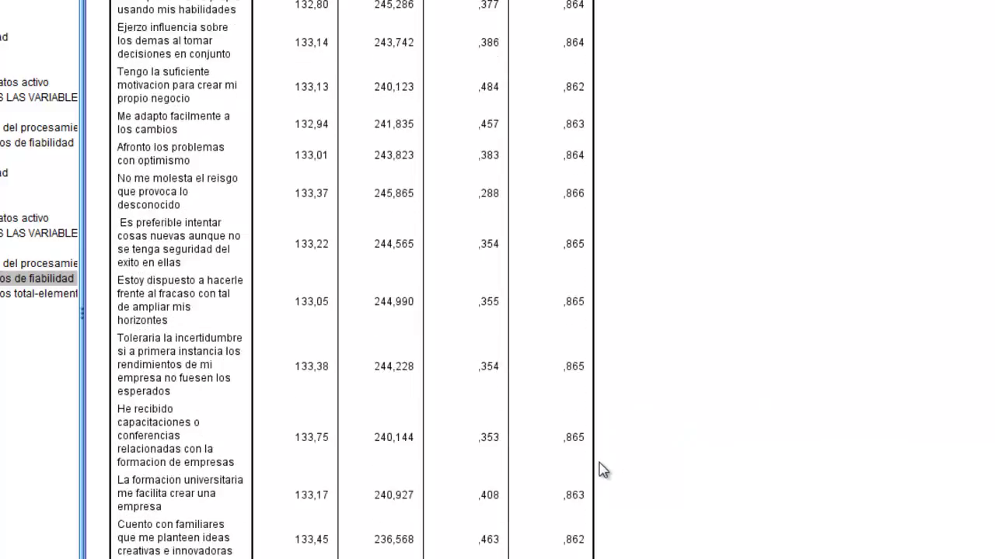
pyautogui.scroll(-2, 573, 460)
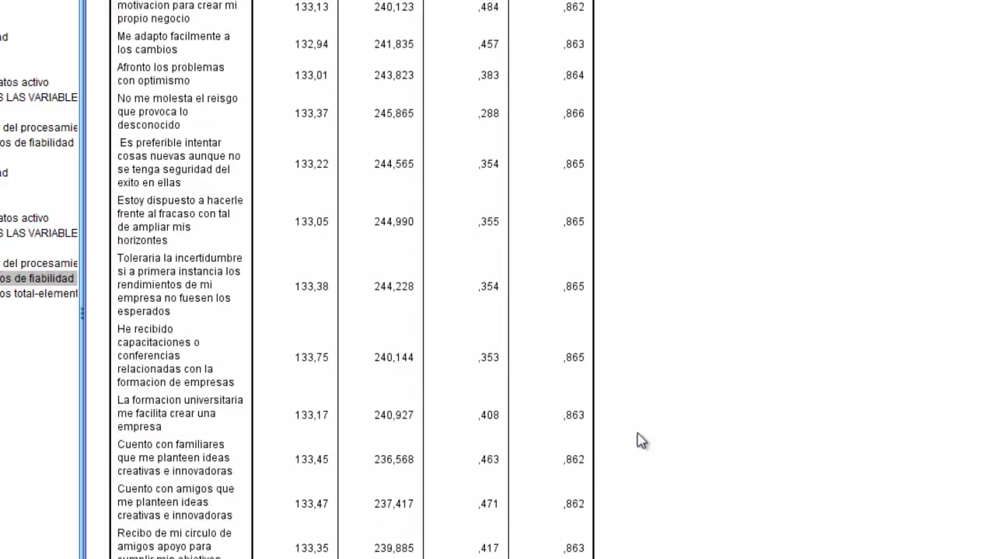
pyautogui.click(562, 477)
pyautogui.scroll(-6, 562, 477)
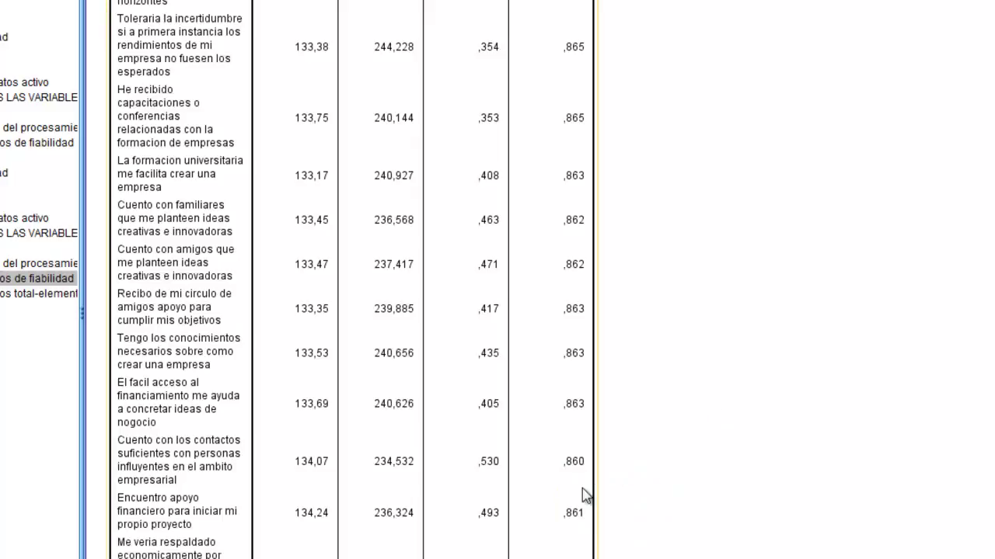
pyautogui.scroll(-2, 584, 494)
pyautogui.scroll(-4, 588, 494)
pyautogui.scroll(-4, 589, 493)
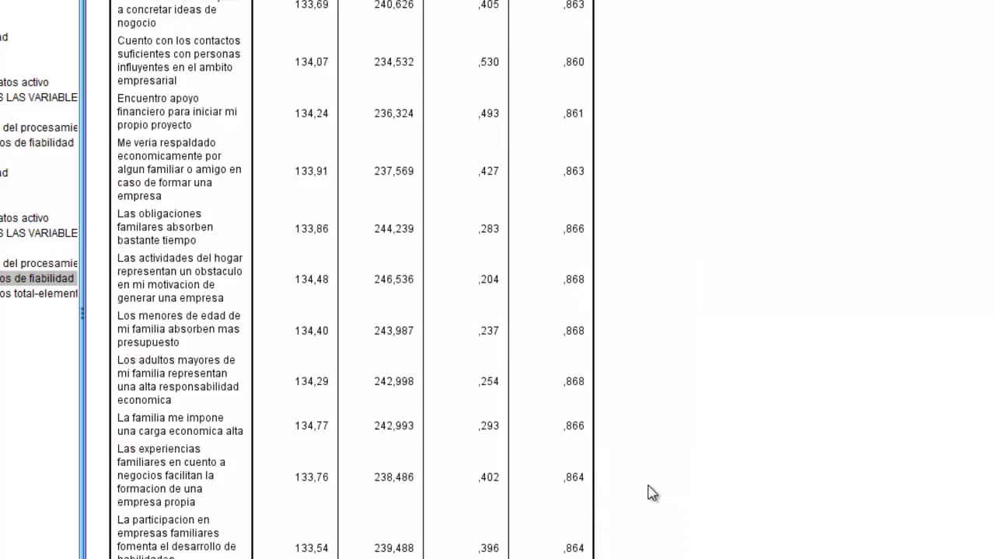
pyautogui.scroll(-1, 591, 504)
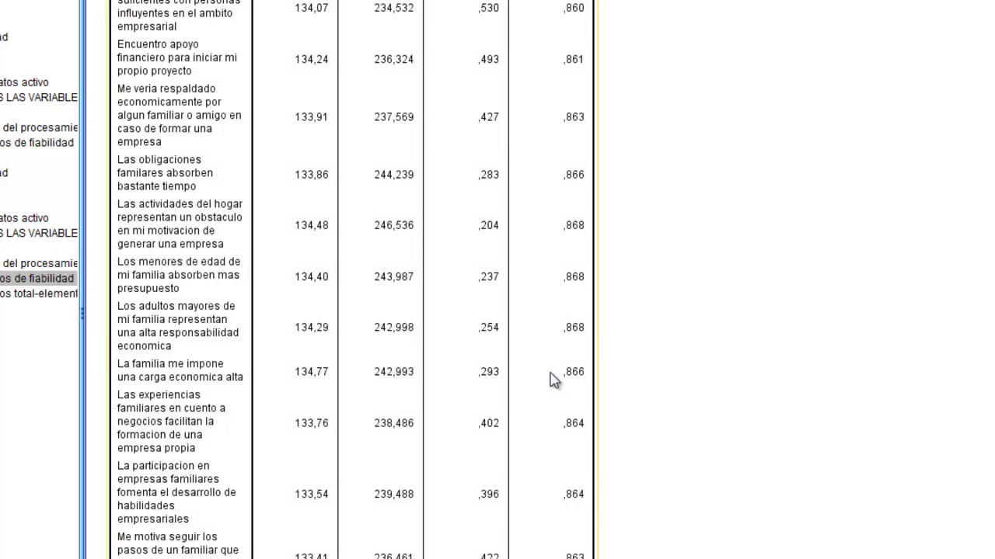
# Step: Review the item table back up to the overall reliability statistics and minimize the output window
pyautogui.scroll(3, 564, 392)
pyautogui.scroll(18, 566, 398)
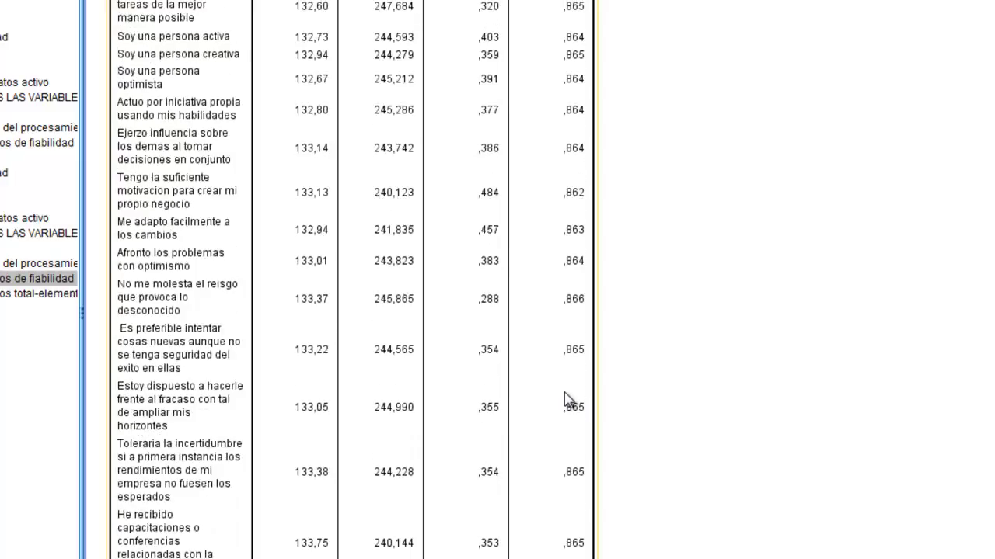
pyautogui.scroll(5, 565, 403)
pyautogui.scroll(4, 599, 404)
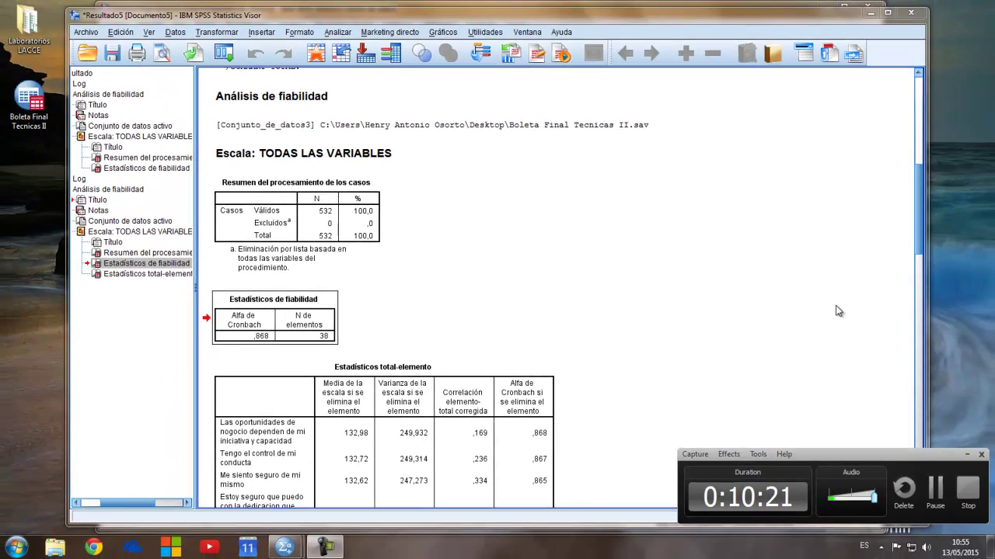
pyautogui.click(869, 13)
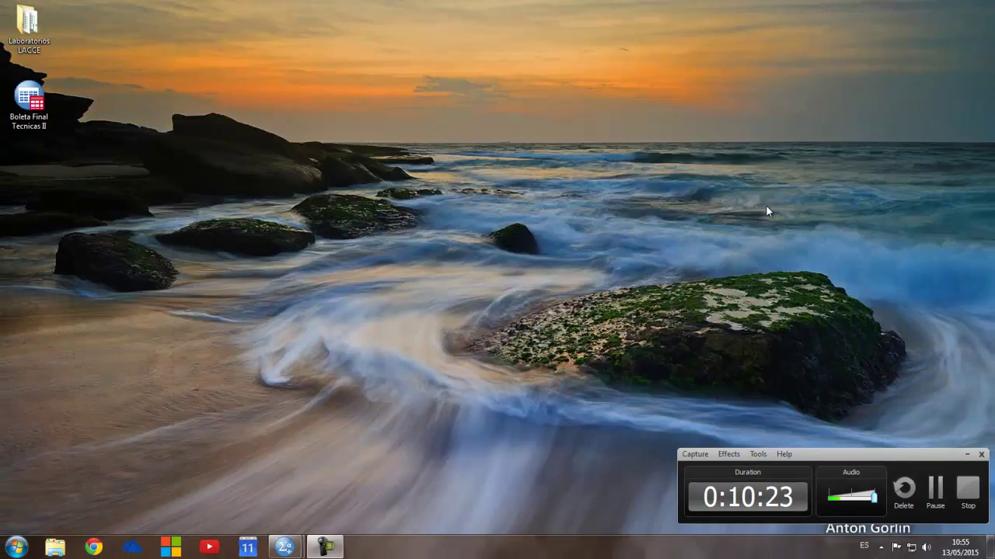